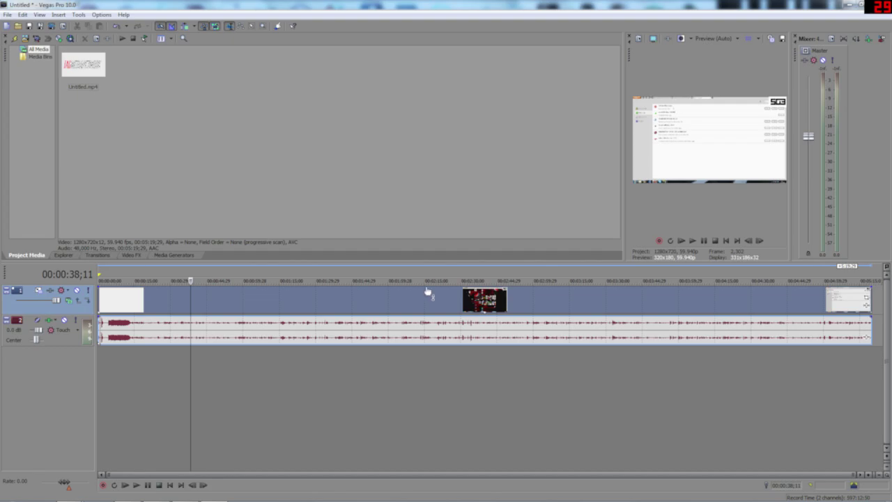
Turn off the Maintain Aspect Ratio switch on the Untitled.mp4 video event.
right_click(384, 294)
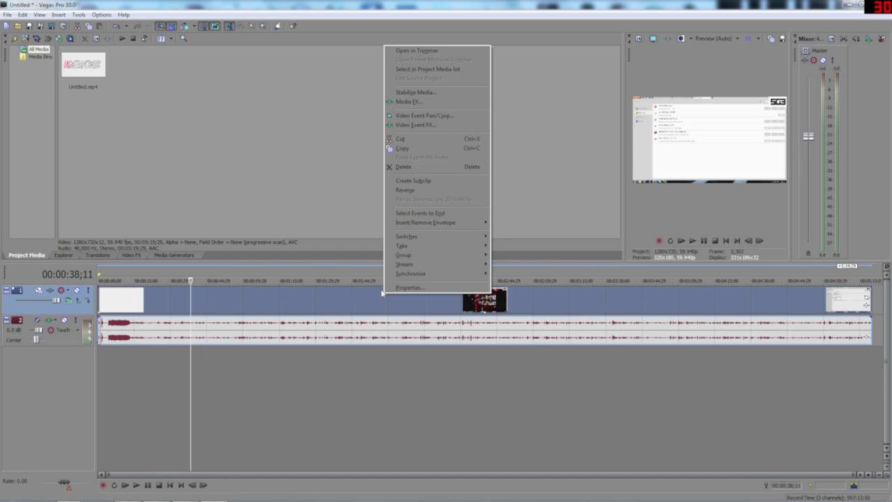
mouse_move(450, 237)
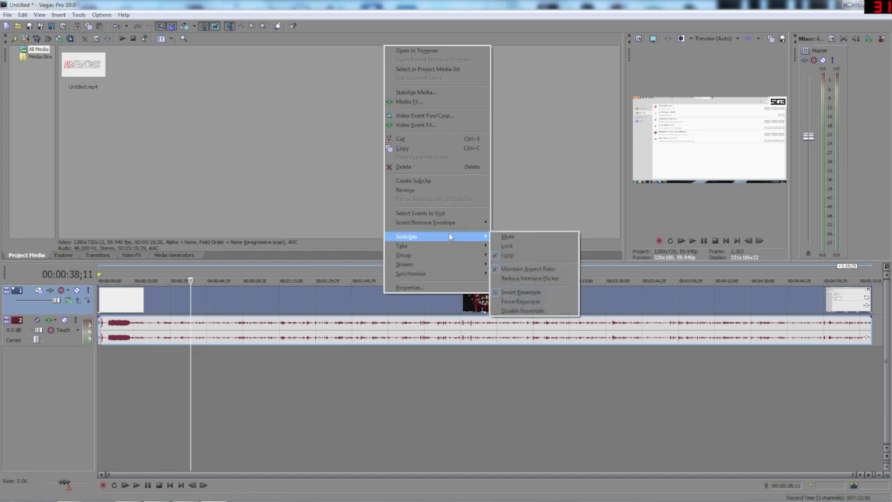
right_click(326, 304)
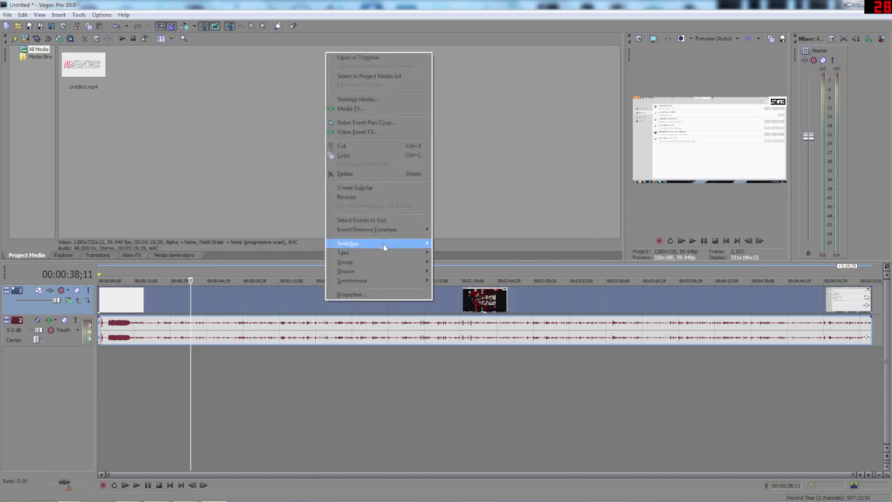
mouse_move(384, 243)
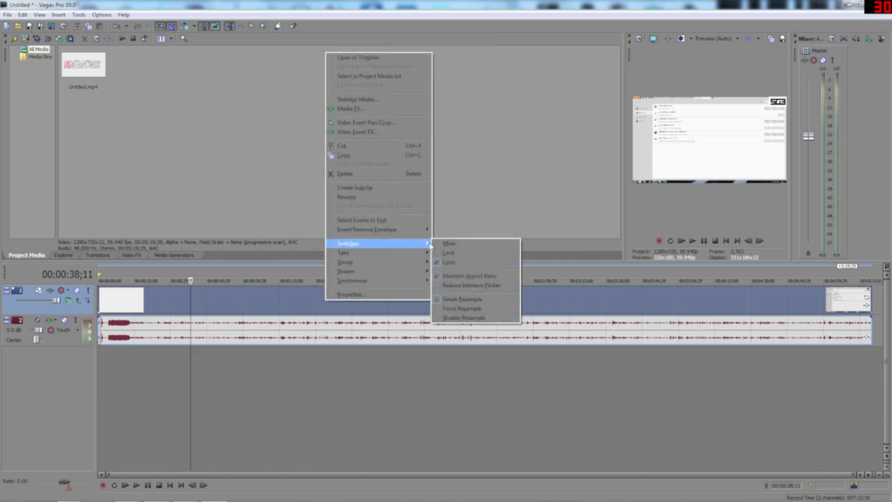
left_click(468, 277)
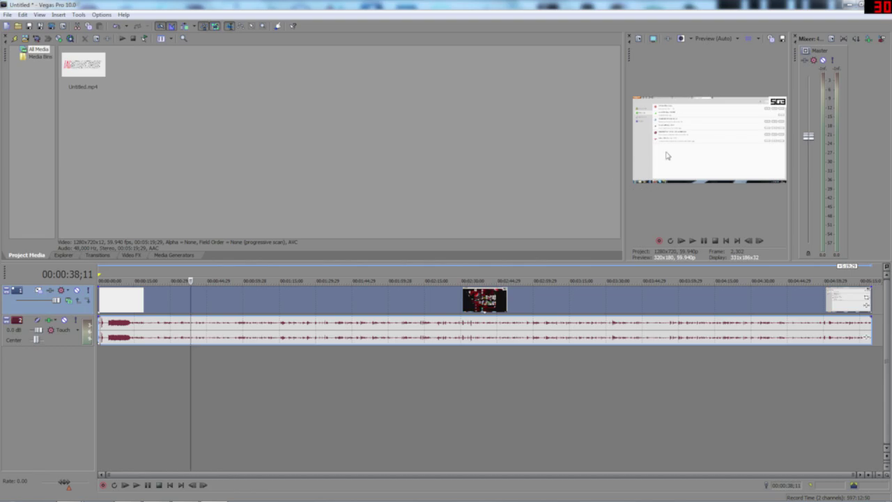
Turn on the Disable Resample switch for the same video event.
right_click(532, 315)
mouse_move(552, 255)
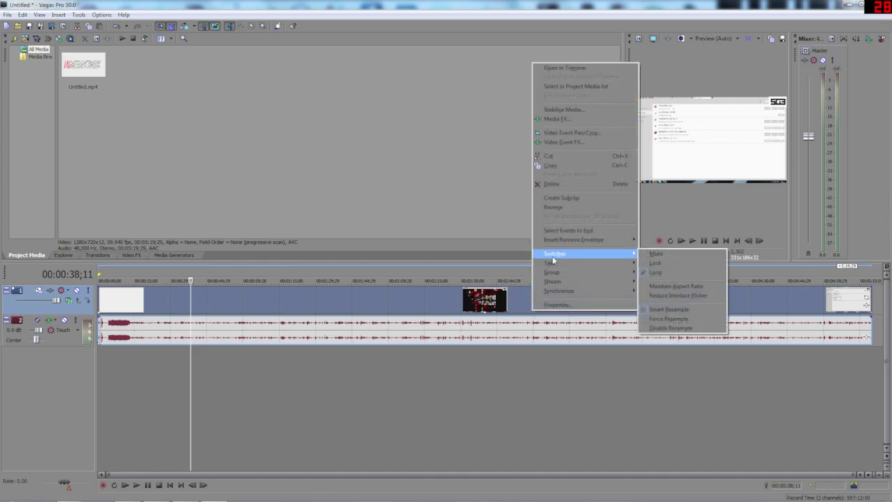
left_click(667, 329)
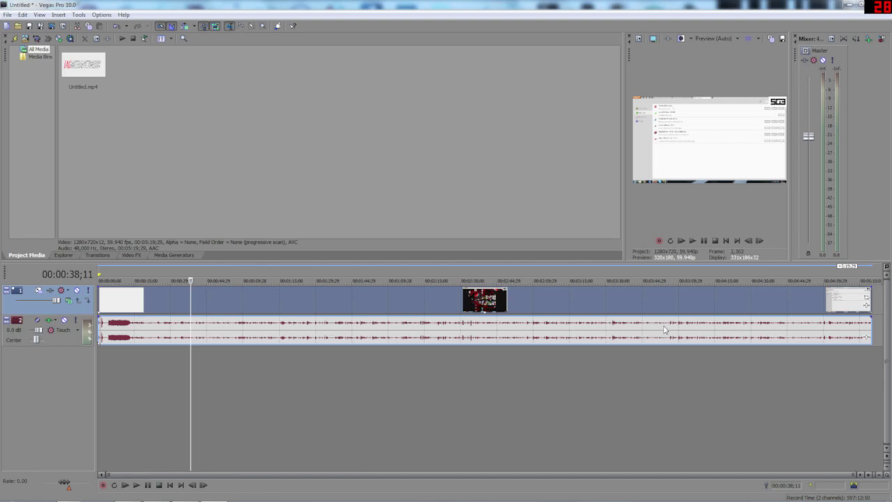
Drag the audio event's gain line down until it reads -3.8 dB.
left_click(341, 340)
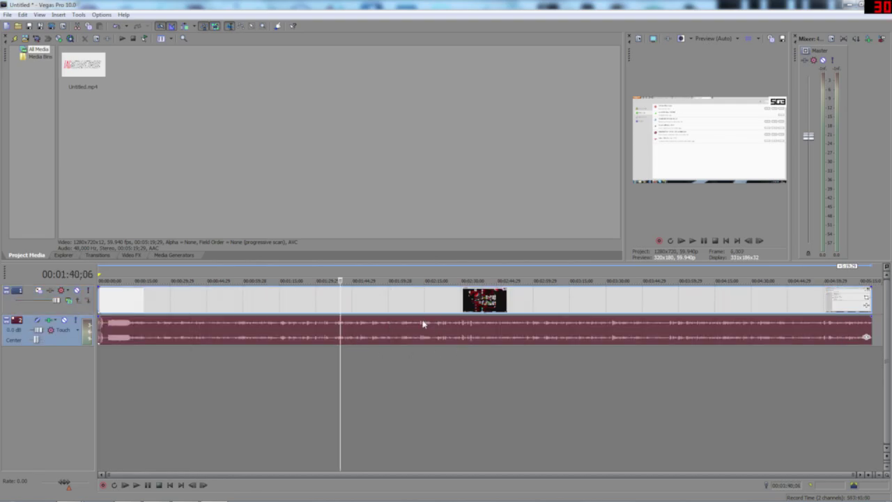
left_click_drag(426, 321, 458, 330)
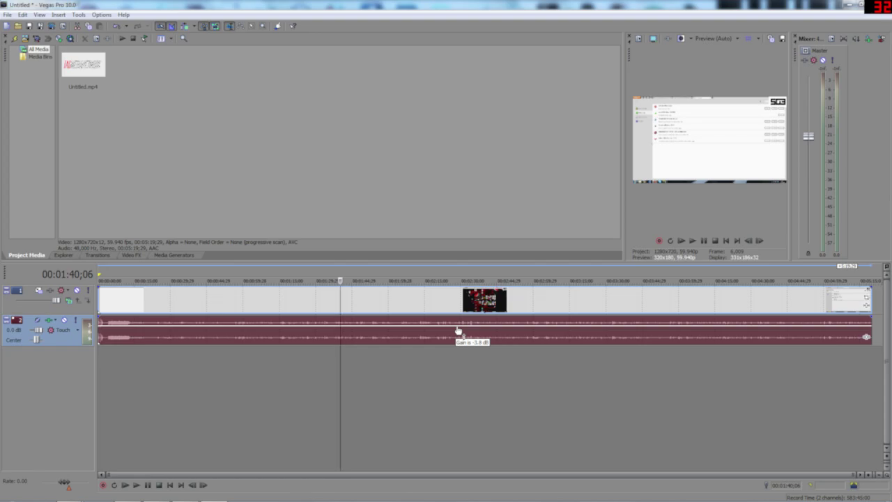
left_click_drag(457, 331, 469, 313)
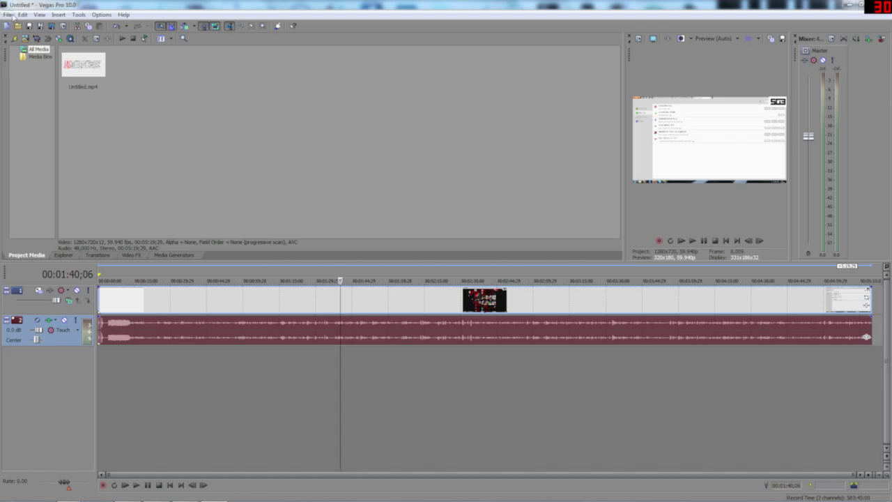
In Render As, choose Sony AVC with the MP4 HD template and go to Custom settings.
left_click(53, 28)
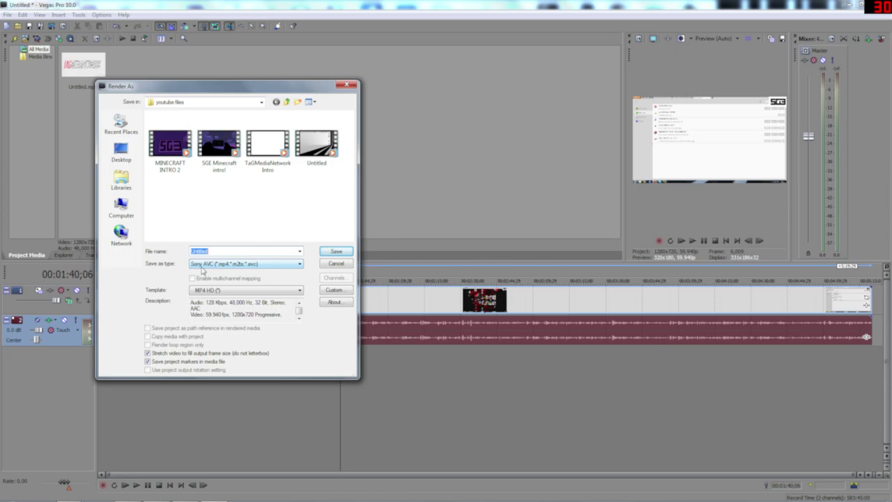
left_click(202, 264)
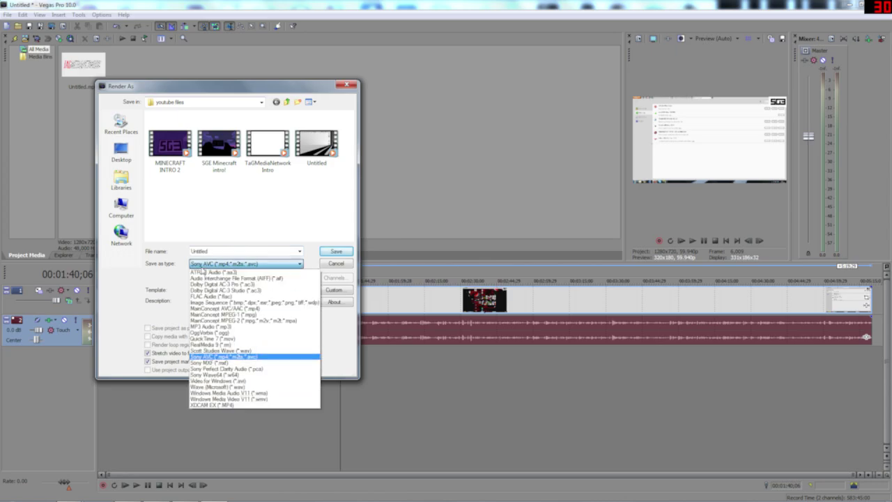
left_click(131, 272)
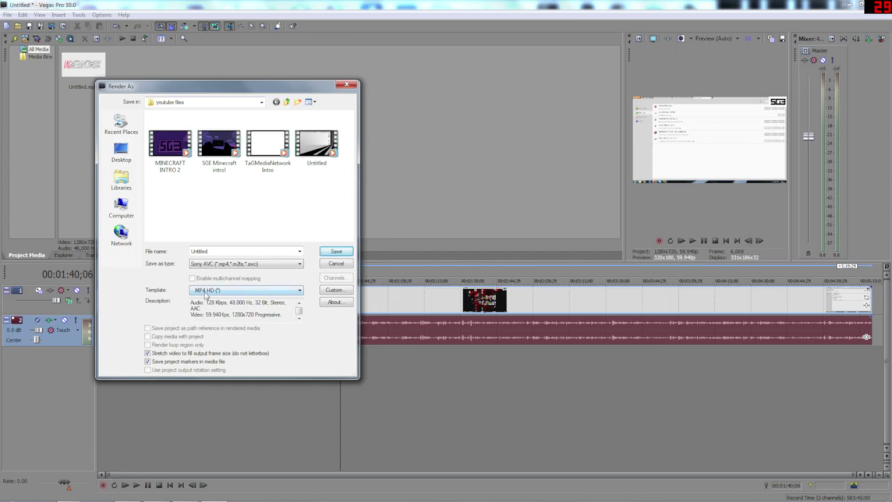
left_click(206, 291)
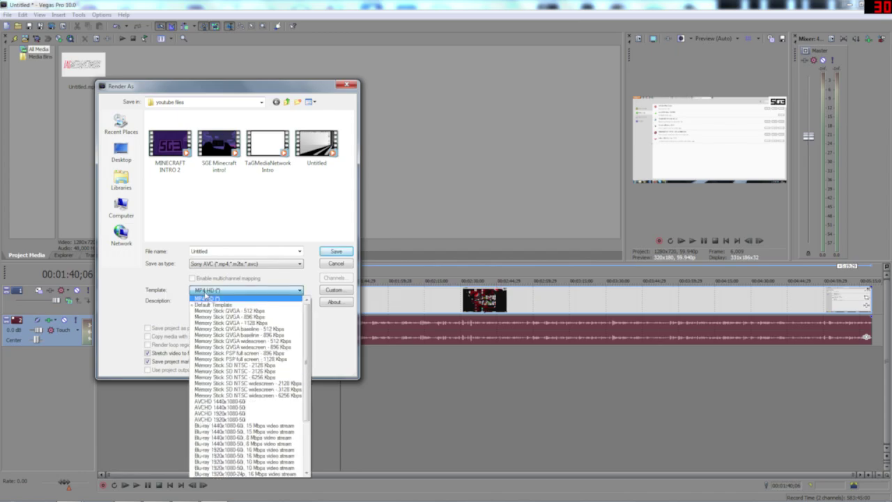
left_click(204, 295)
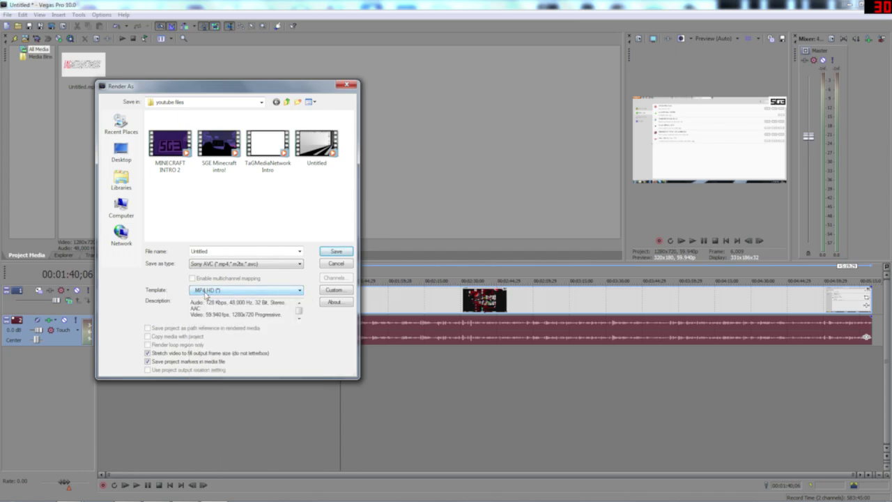
left_click(340, 294)
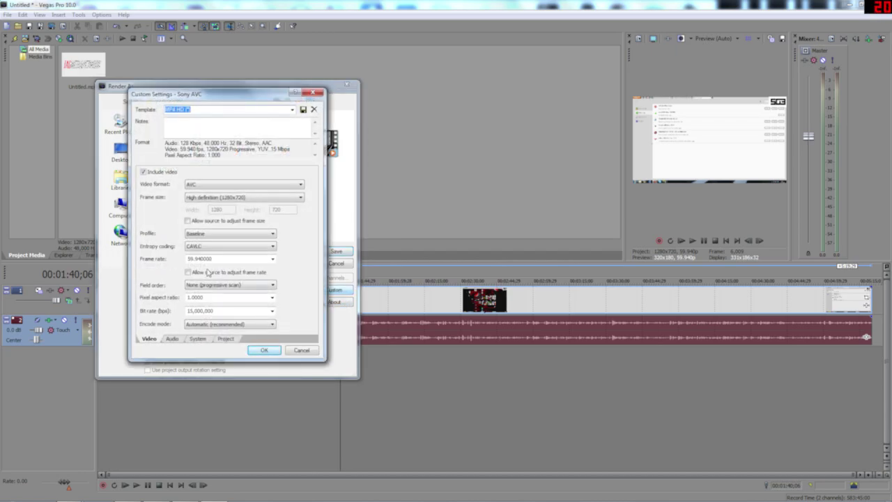
Keep AVC video format, 1280x720 frame size, Baseline profile and CAVLC entropy coding.
left_click(230, 186)
left_click(229, 189)
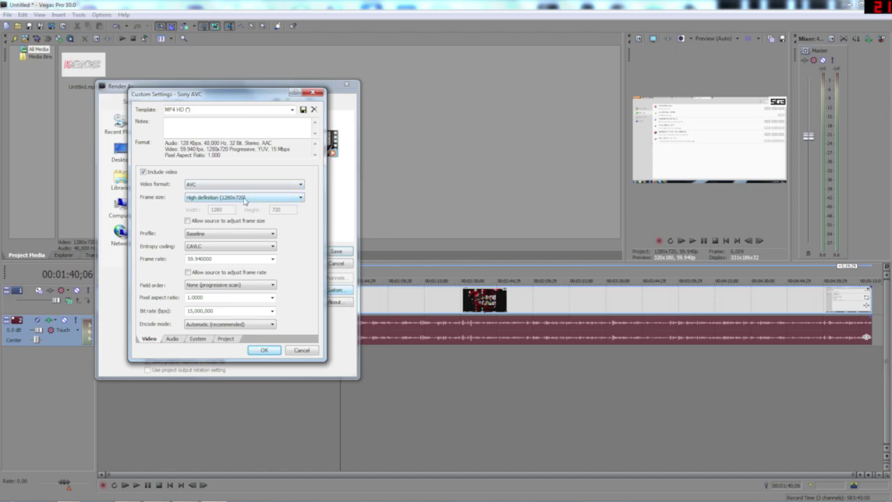
left_click(248, 201)
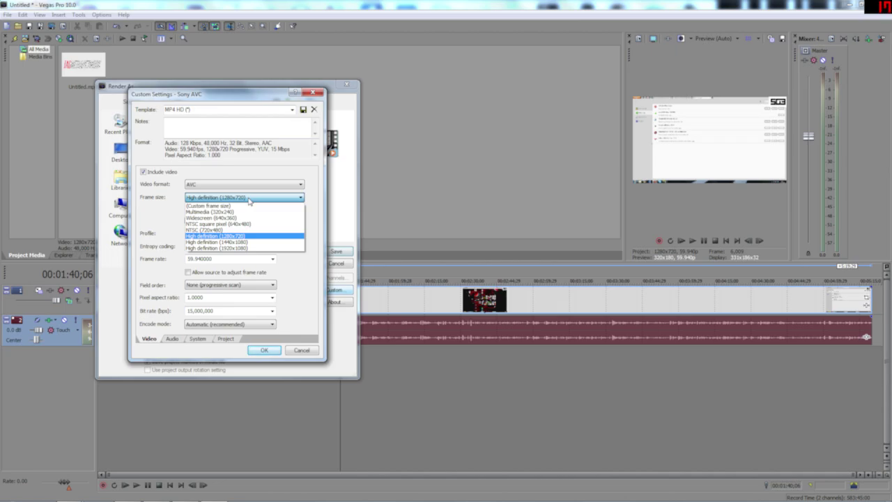
left_click(249, 201)
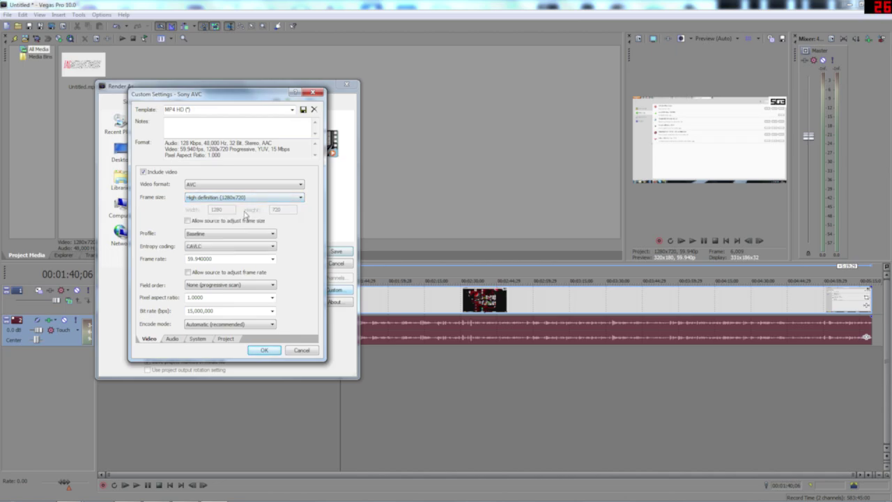
left_click(256, 233)
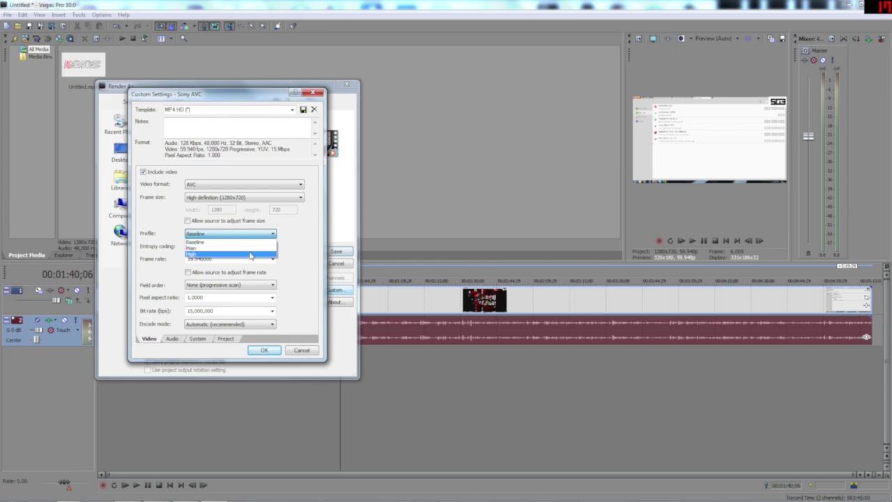
left_click(250, 242)
left_click(250, 246)
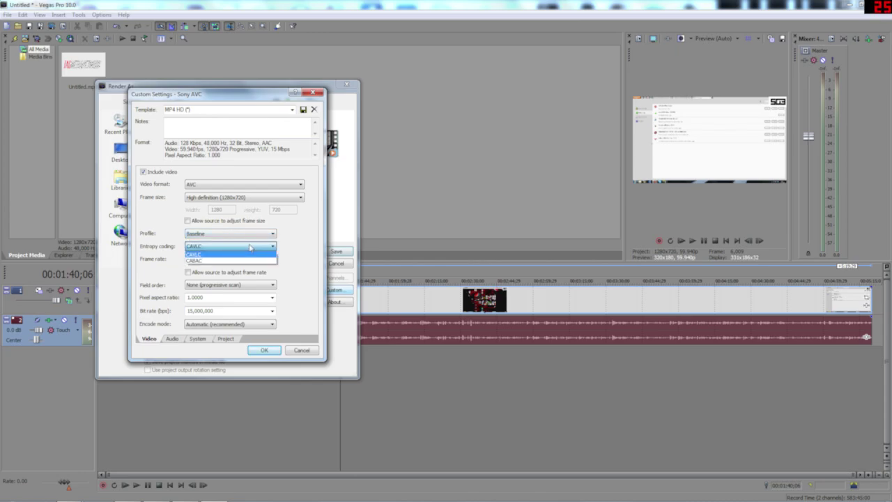
left_click(250, 246)
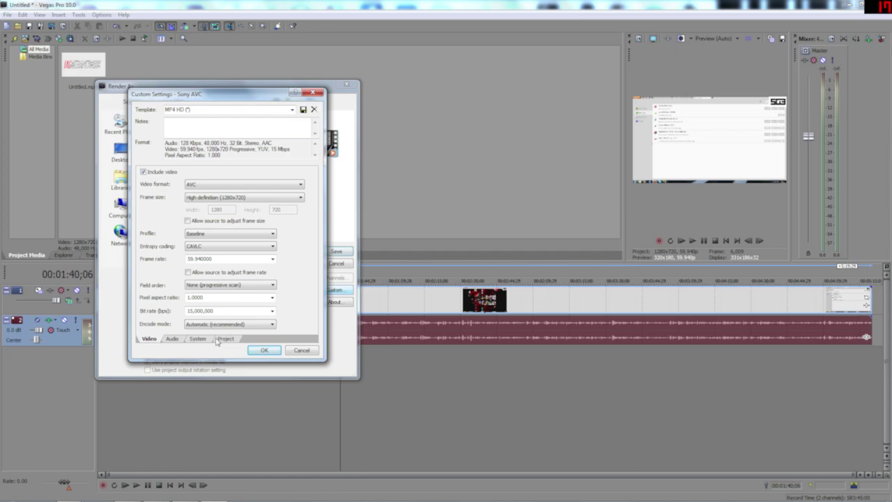
Keep progressive field order, 1.0000 pixel aspect ratio and a 15,000,000 bps bit rate.
left_click(215, 286)
left_click(225, 292)
left_click(272, 298)
left_click(273, 297)
left_click(272, 312)
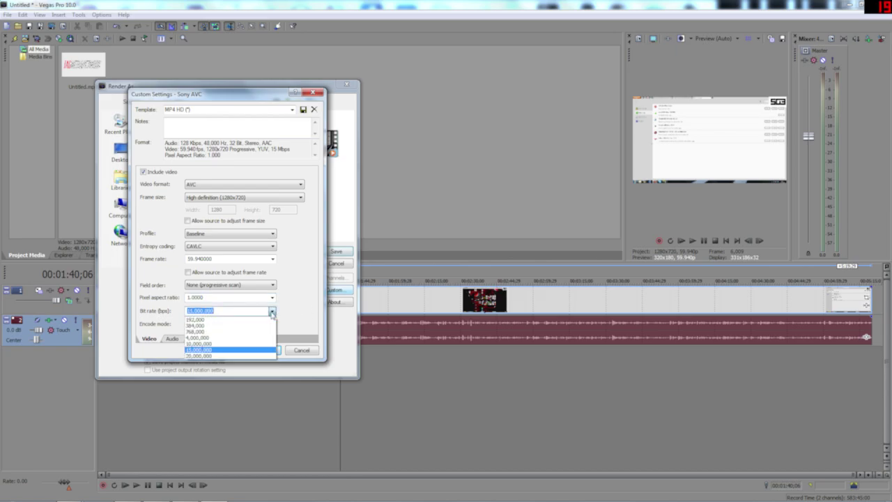
left_click(272, 313)
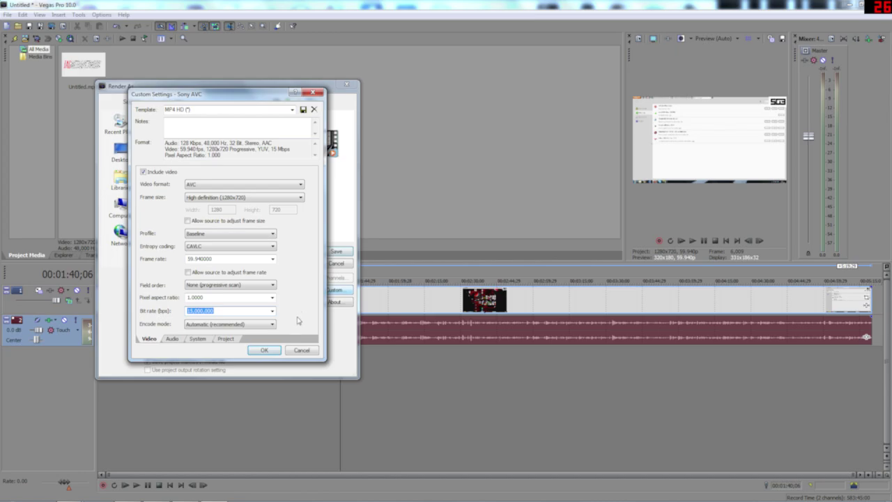
left_click(273, 311)
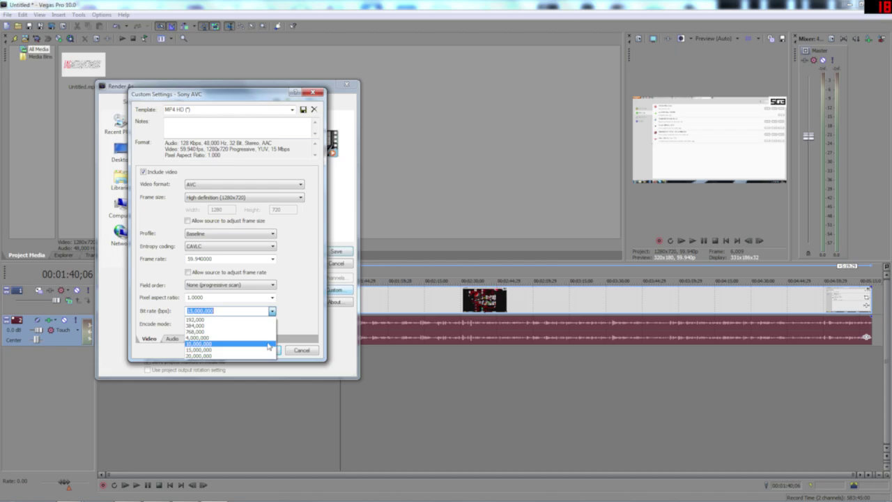
key("Up")
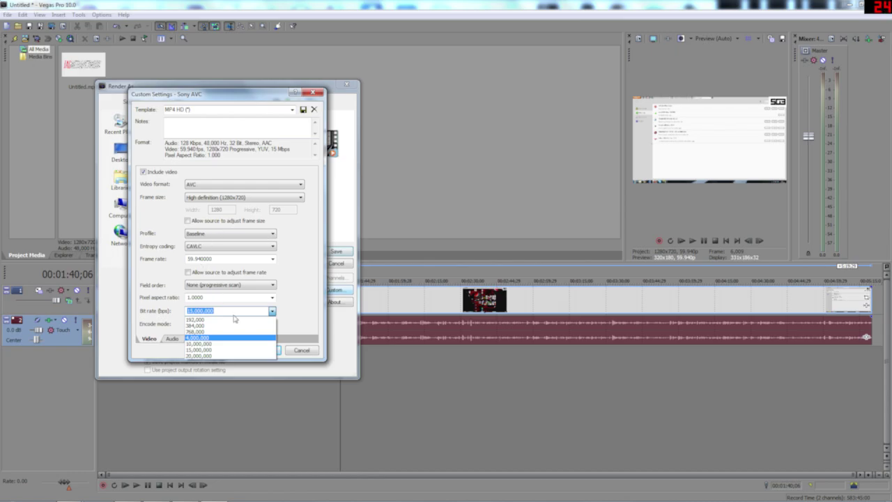
left_click(289, 321)
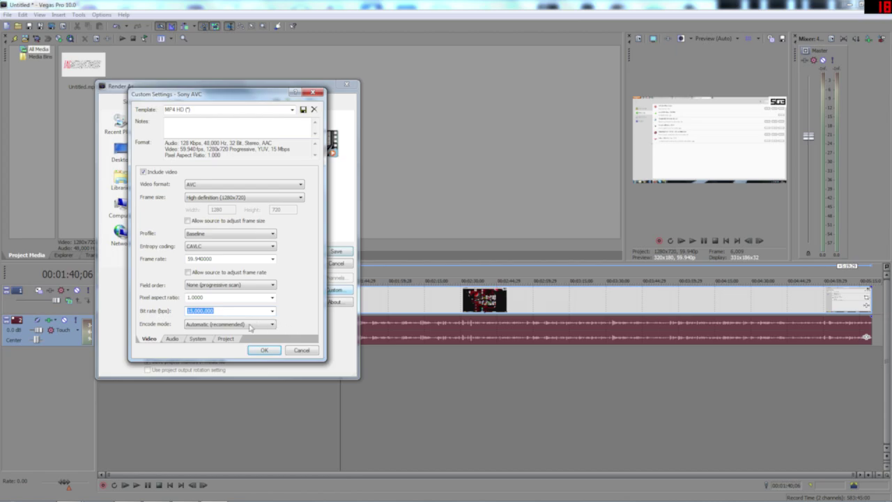
left_click(173, 341)
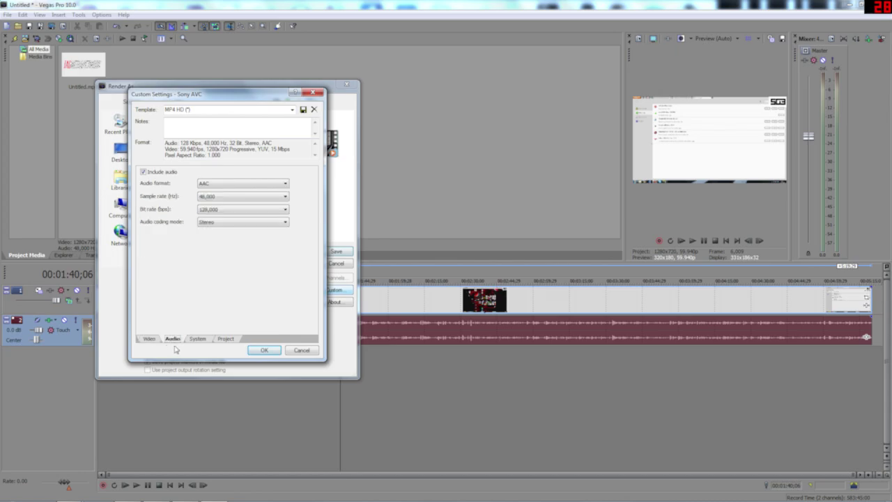
Leave the audio sample rate at 48,000 Hz.
left_click(268, 197)
left_click(269, 198)
Keep MP4 file format (.mp4) as the output container on the System page.
left_click(197, 339)
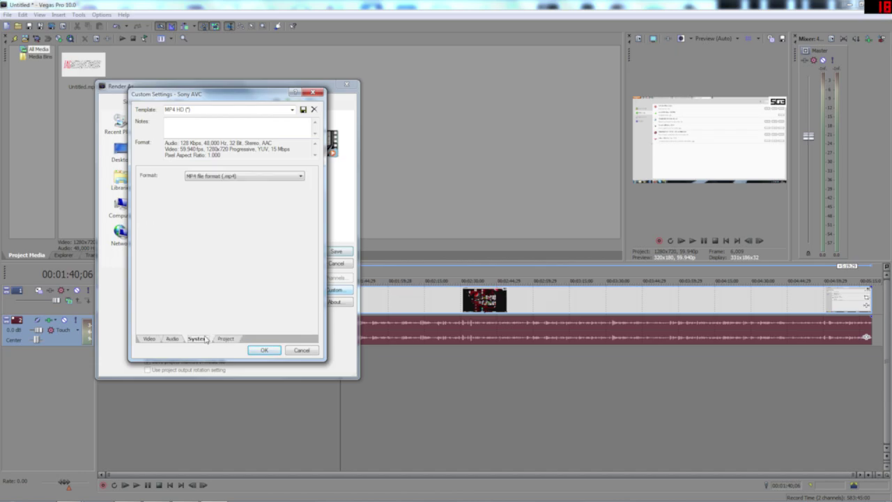
left_click(206, 179)
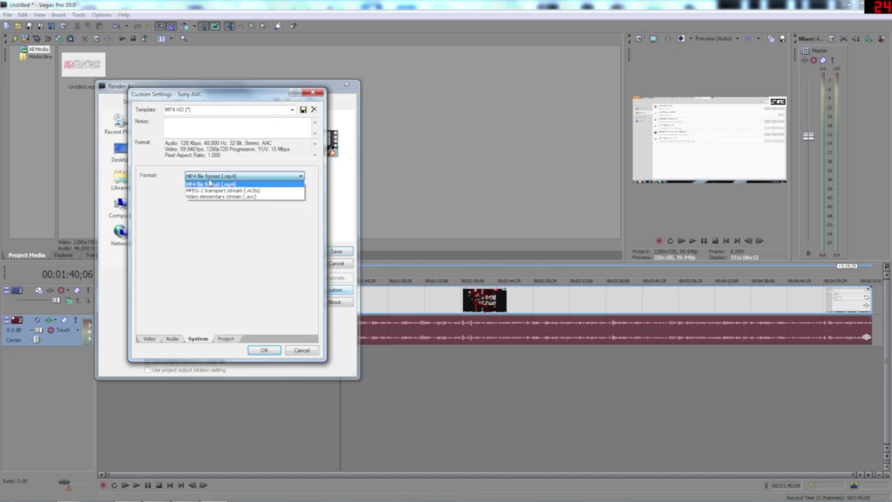
left_click(258, 184)
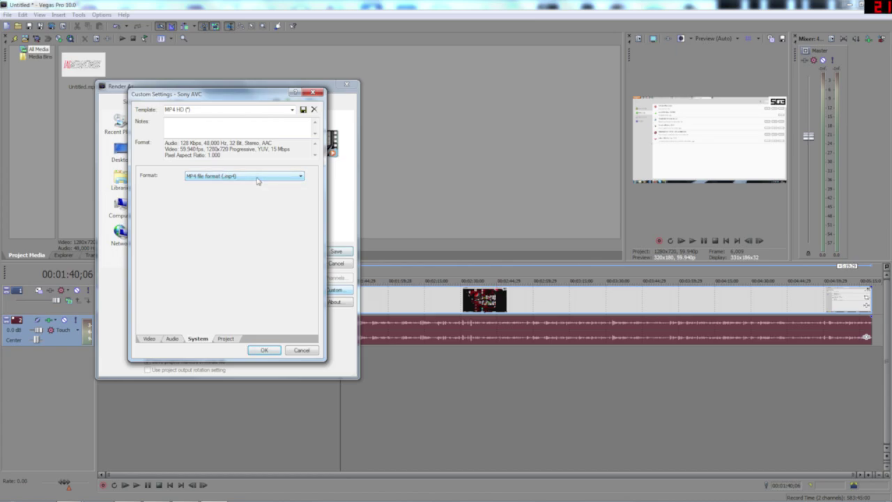
Keep Best video rendering quality and the project's stereoscopic 3D mode.
left_click(222, 339)
key("Tab")
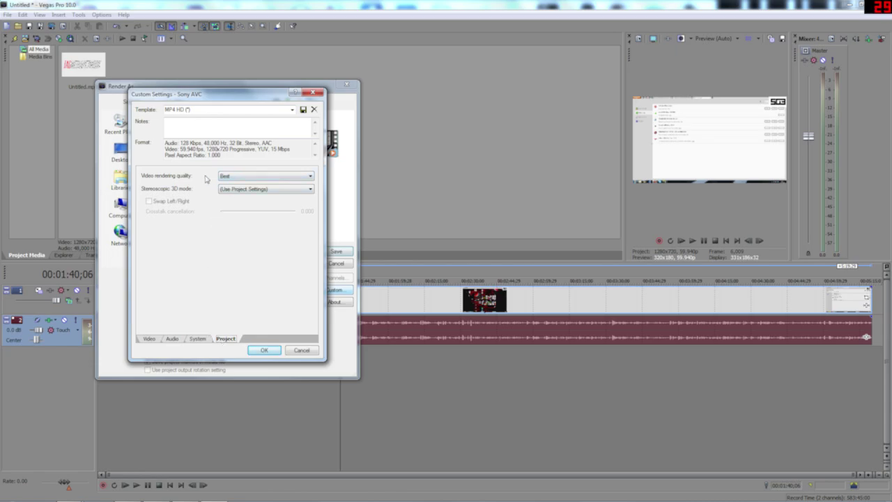
left_click(244, 176)
left_click(244, 178)
left_click(265, 207)
left_click(262, 190)
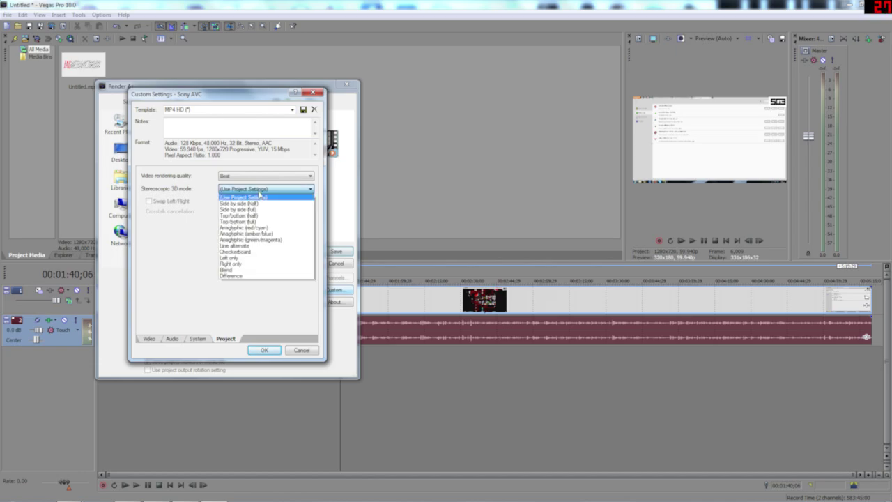
left_click(260, 192)
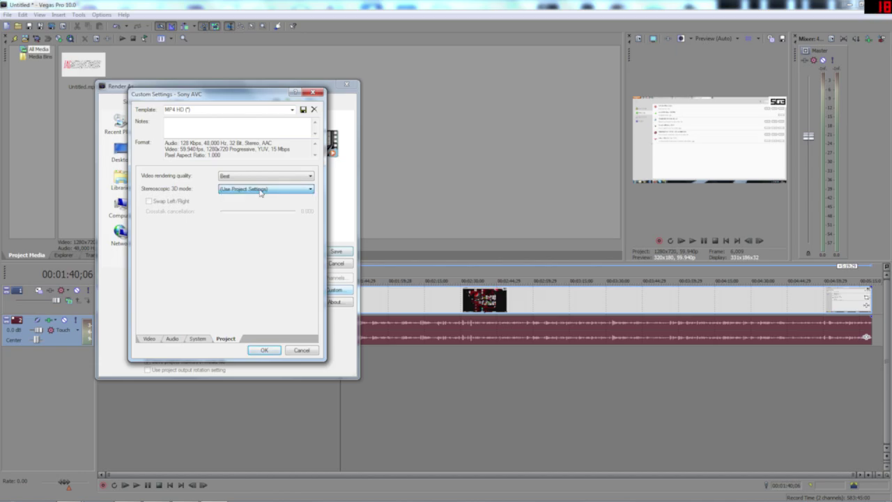
Accept the custom settings and close Render As without rendering.
left_click(264, 350)
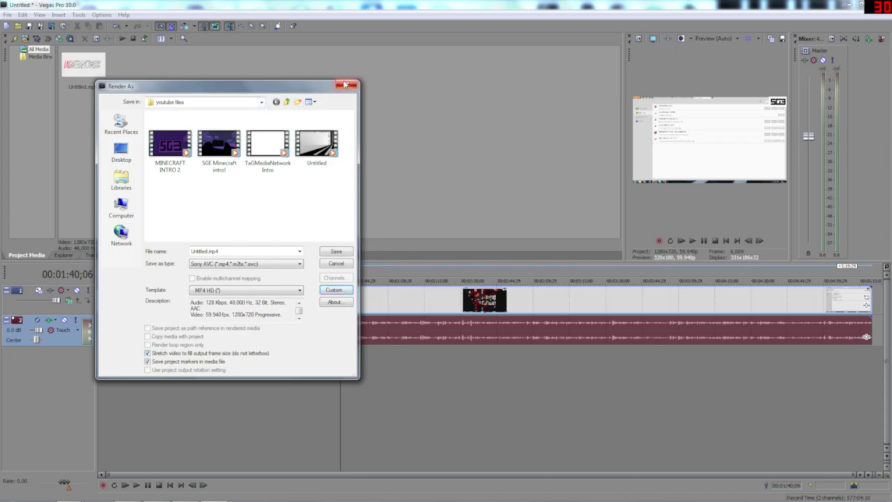
left_click(341, 85)
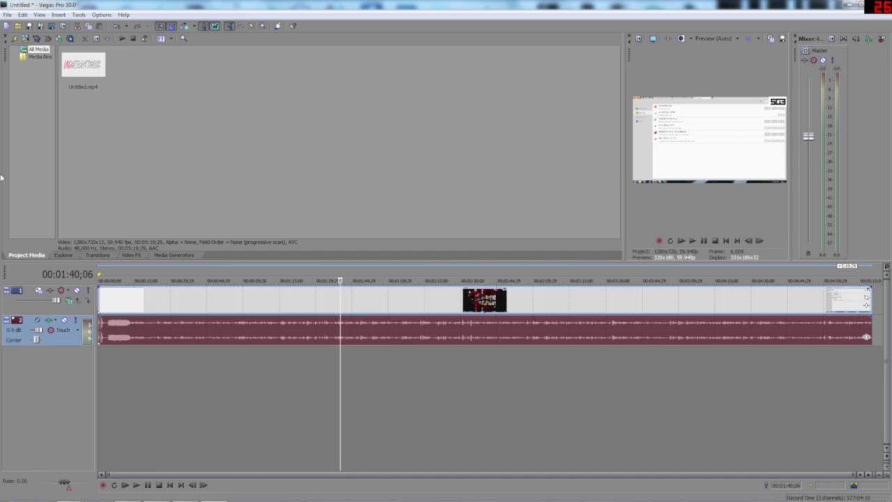
right_click(24, 380)
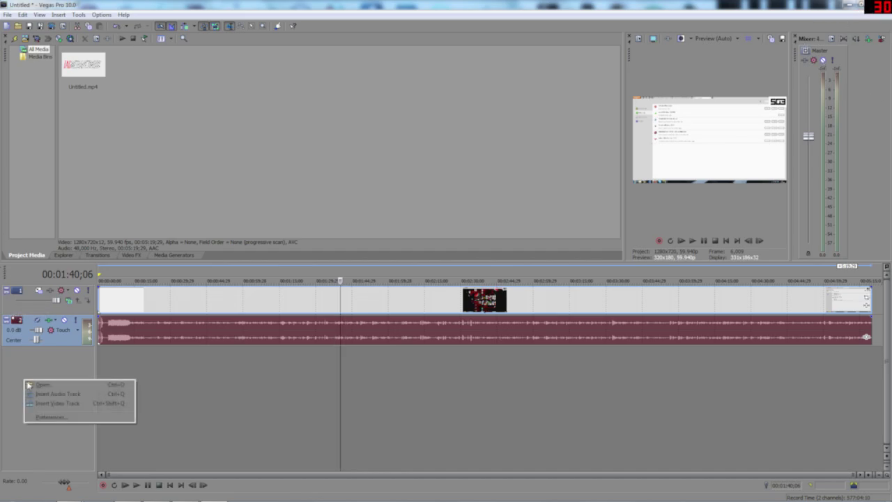
Insert an empty video track and widen the event's Pan/Crop frame to shrink the picture.
left_click(59, 403)
left_click(130, 310)
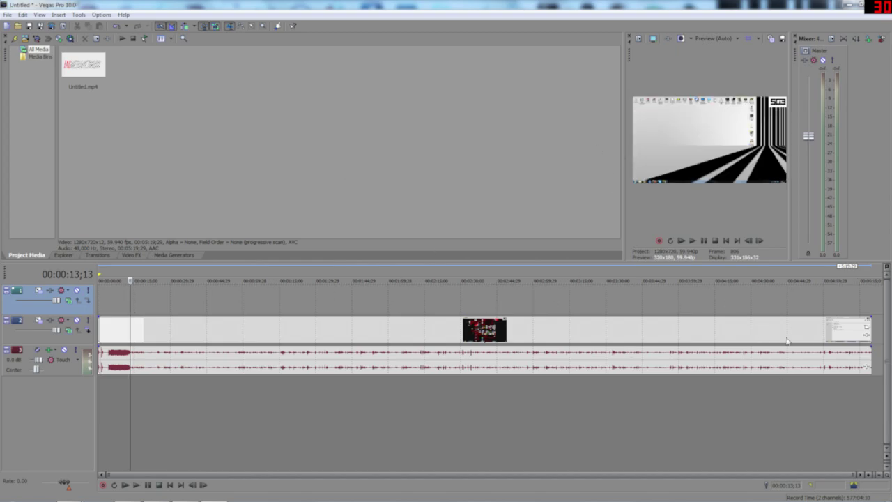
left_click(867, 329)
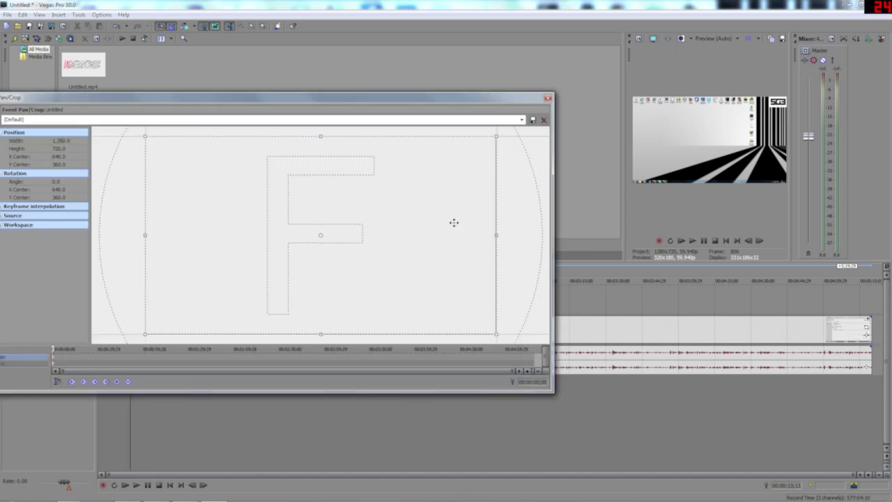
left_click_drag(495, 138, 582, 119)
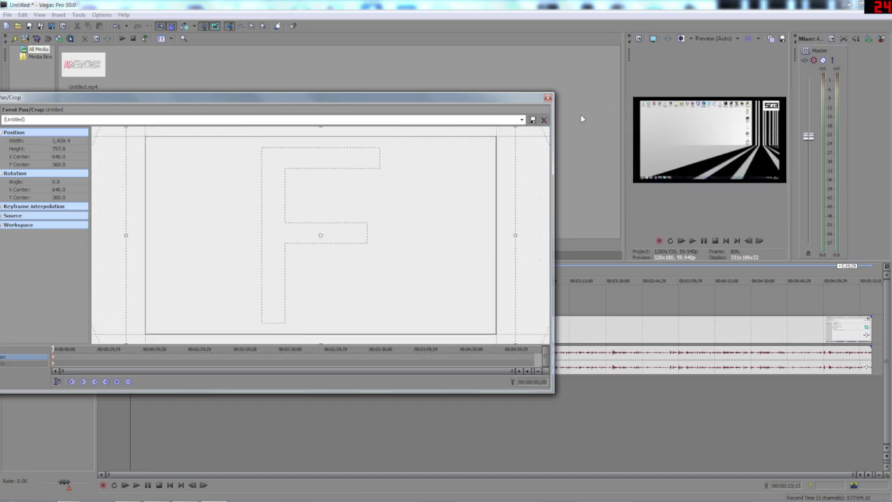
left_click(548, 97)
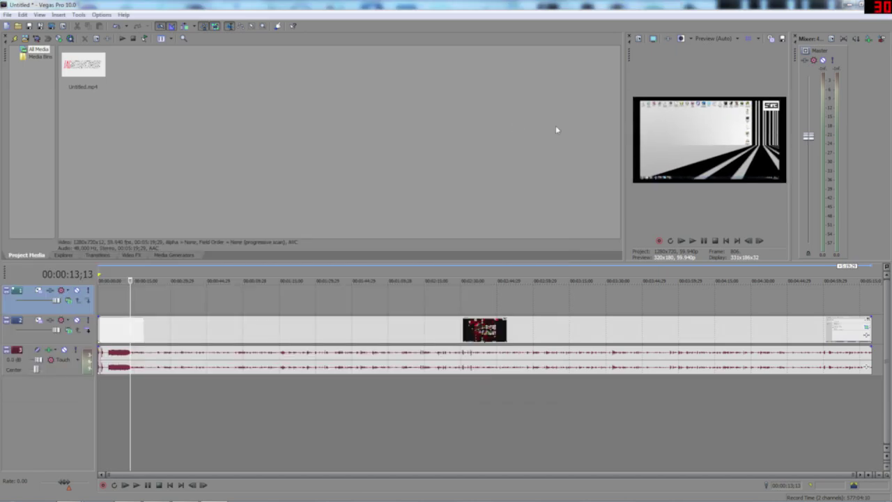